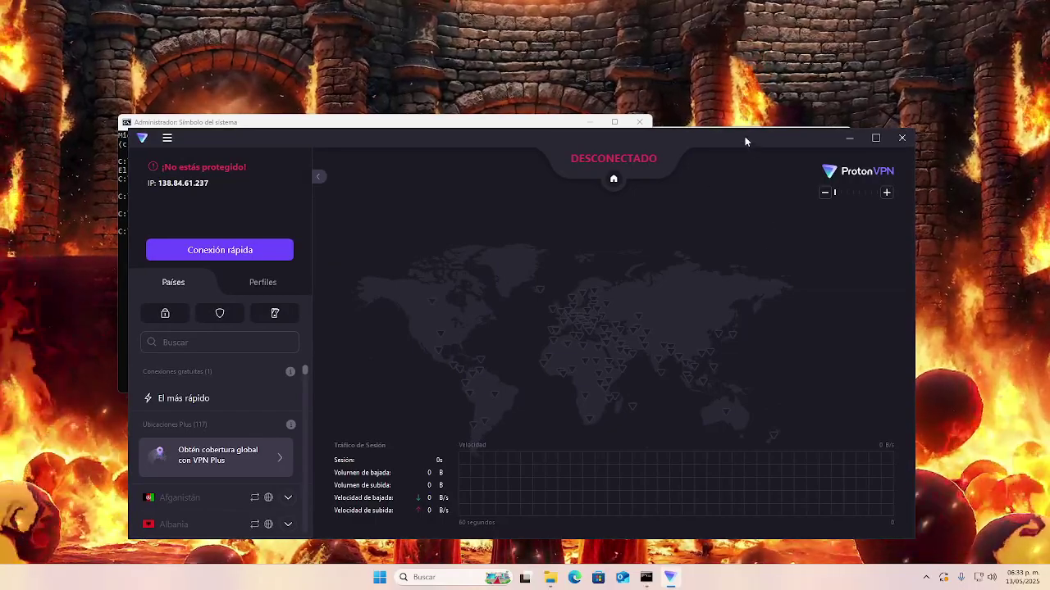
Step: Arrange the Command Prompt and Office folder windows and check the Office folder path
left_click(902, 138)
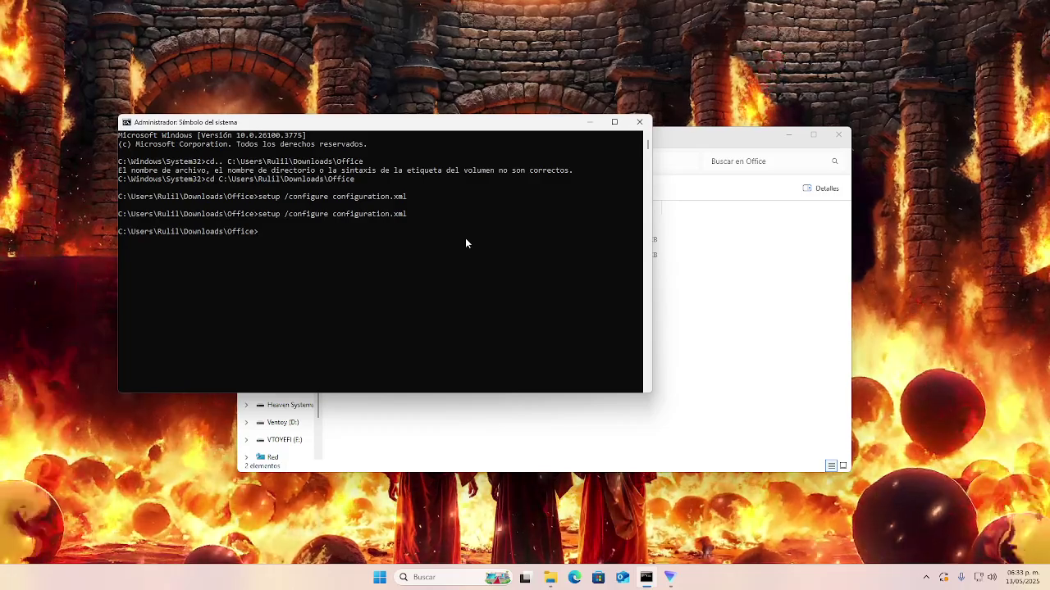
left_click_drag(692, 138, 741, 134)
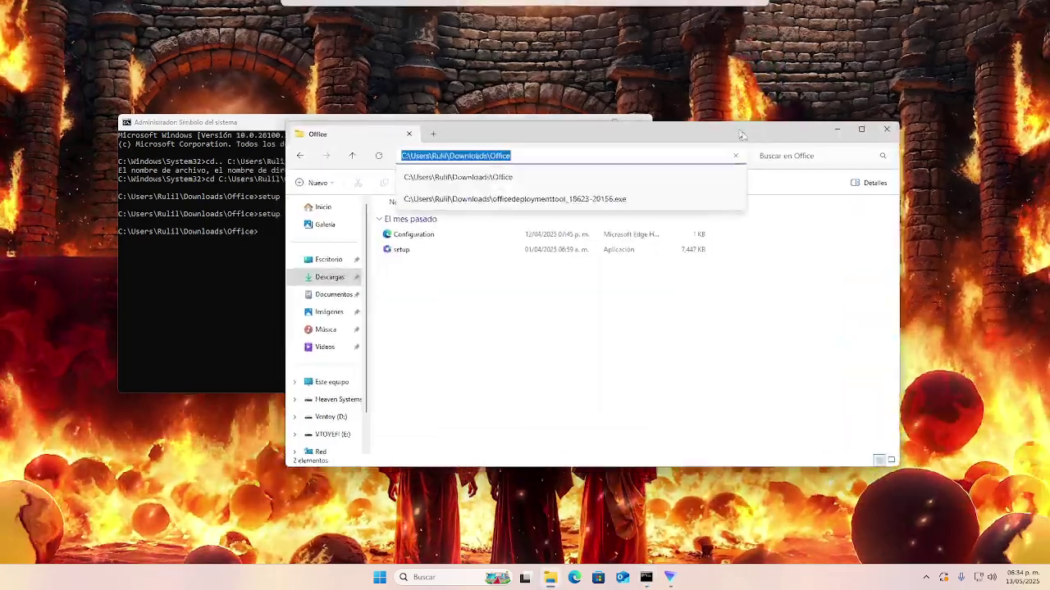
left_click_drag(470, 121, 422, 115)
mouse_move(648, 130)
left_mouse_down()
mouse_move(709, 105)
mouse_move(766, 110)
left_mouse_up()
left_click(738, 135)
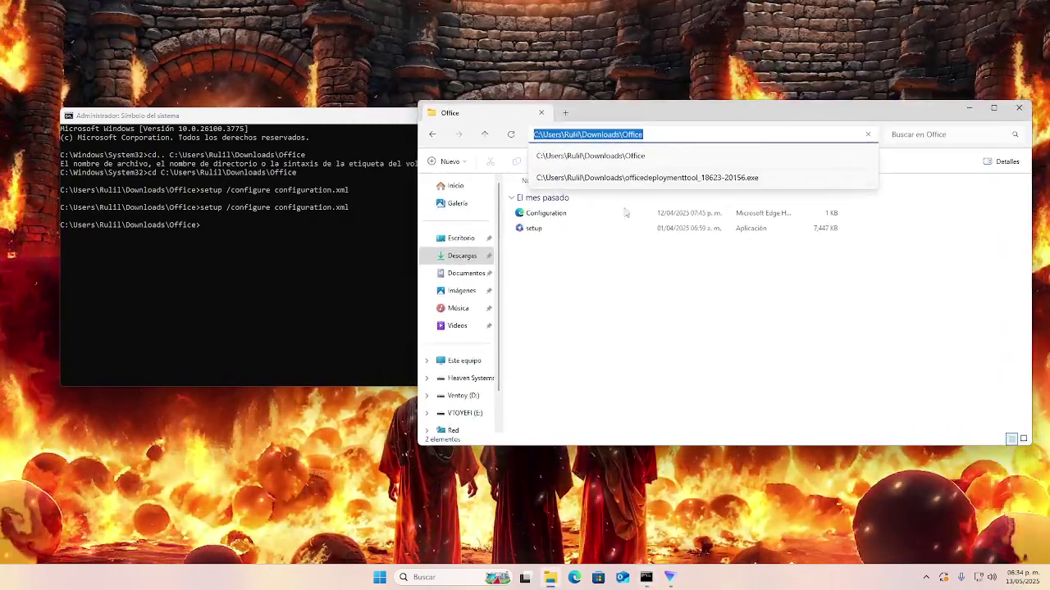
left_click(296, 243)
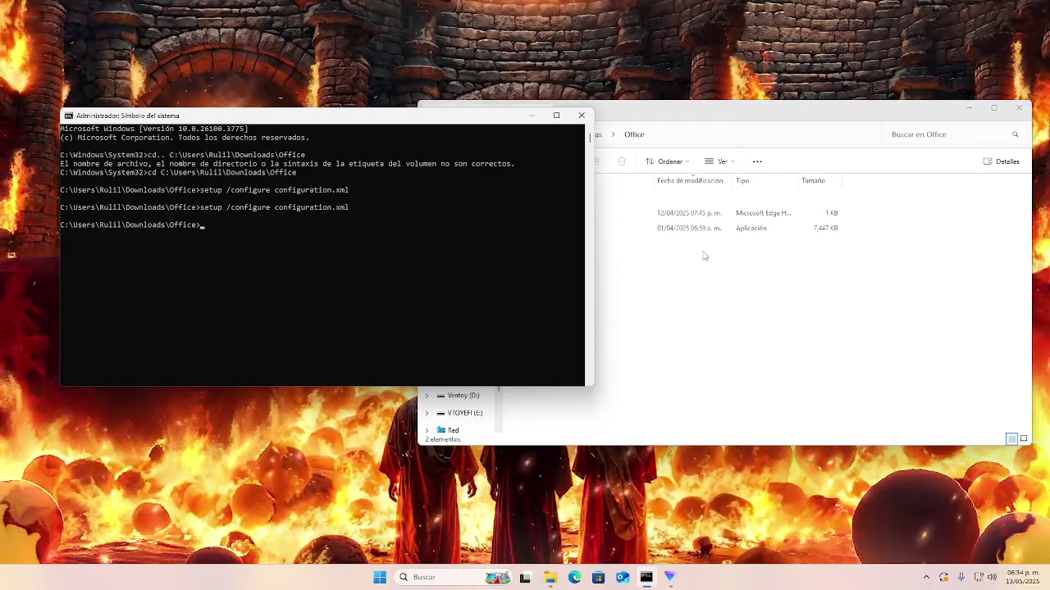
left_click(624, 283)
key("alt+d")
left_click(347, 257)
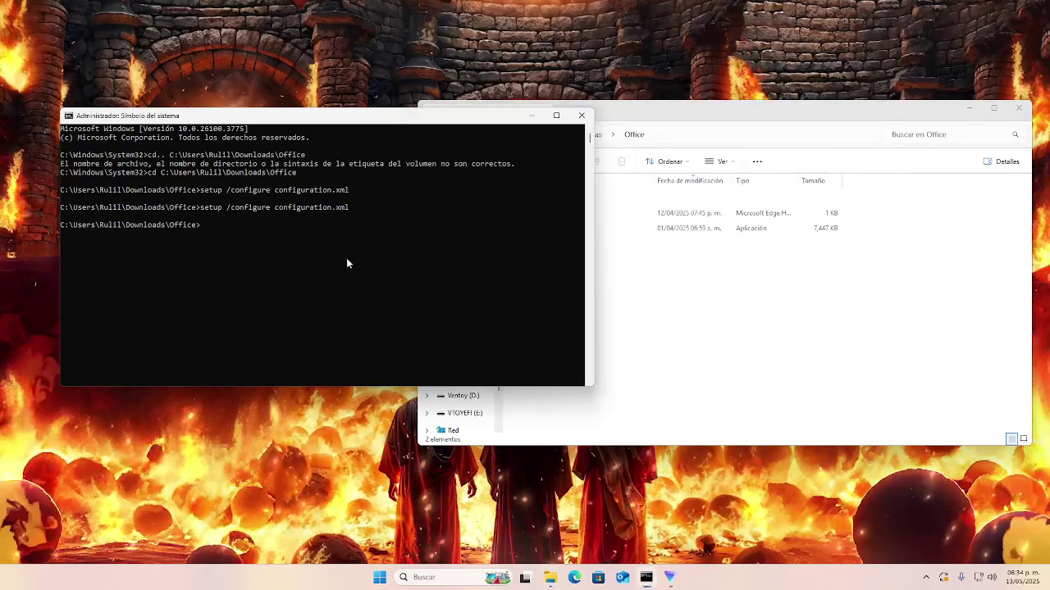
Step: Recall and run 'setup /configure configuration.xml' in the Office folder
key("Up")
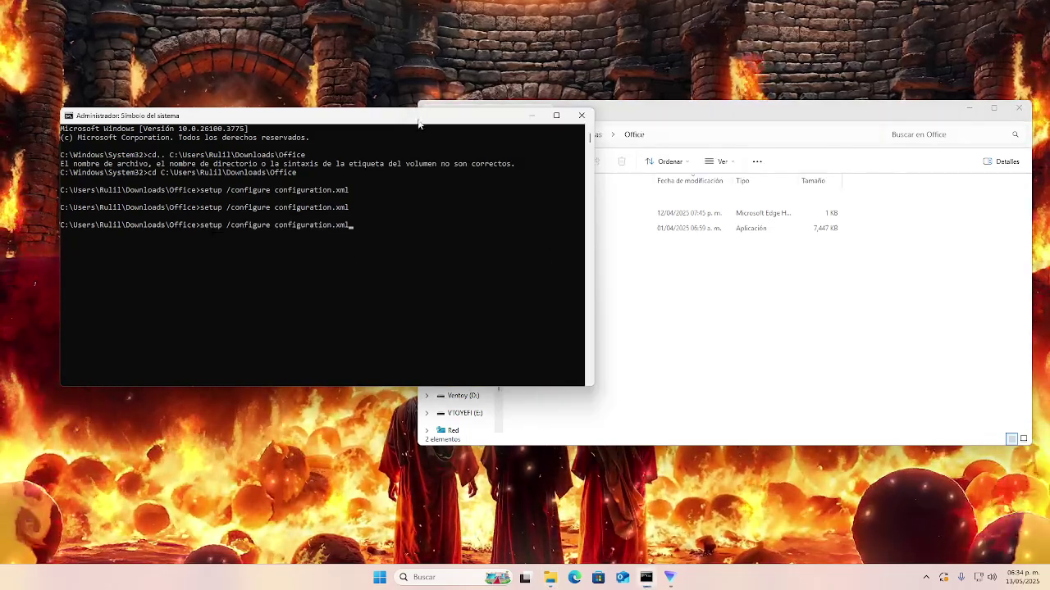
left_click_drag(417, 115, 374, 122)
left_click_drag(704, 114, 739, 114)
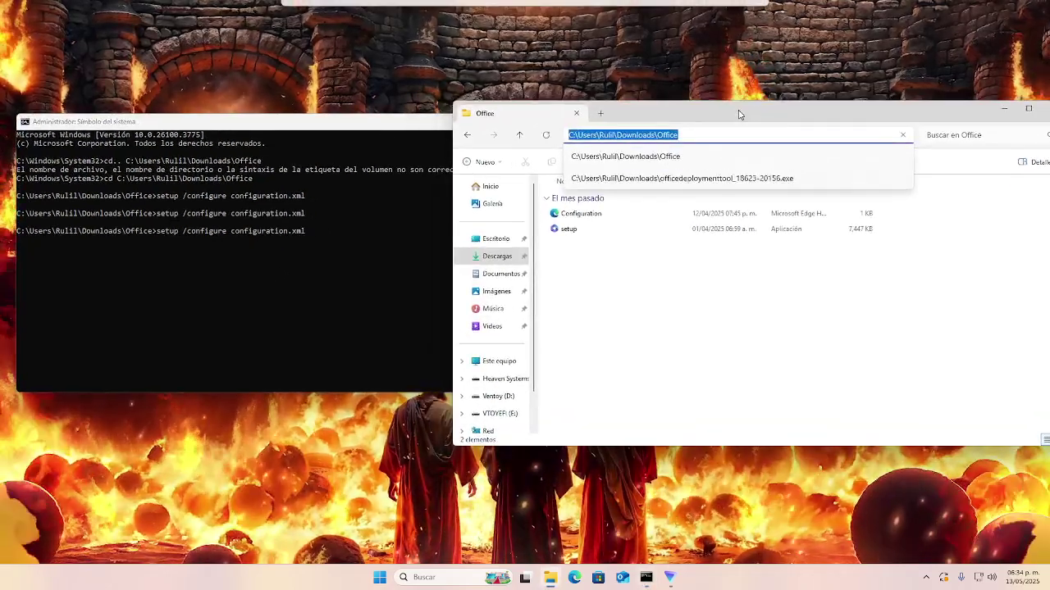
left_click(363, 262)
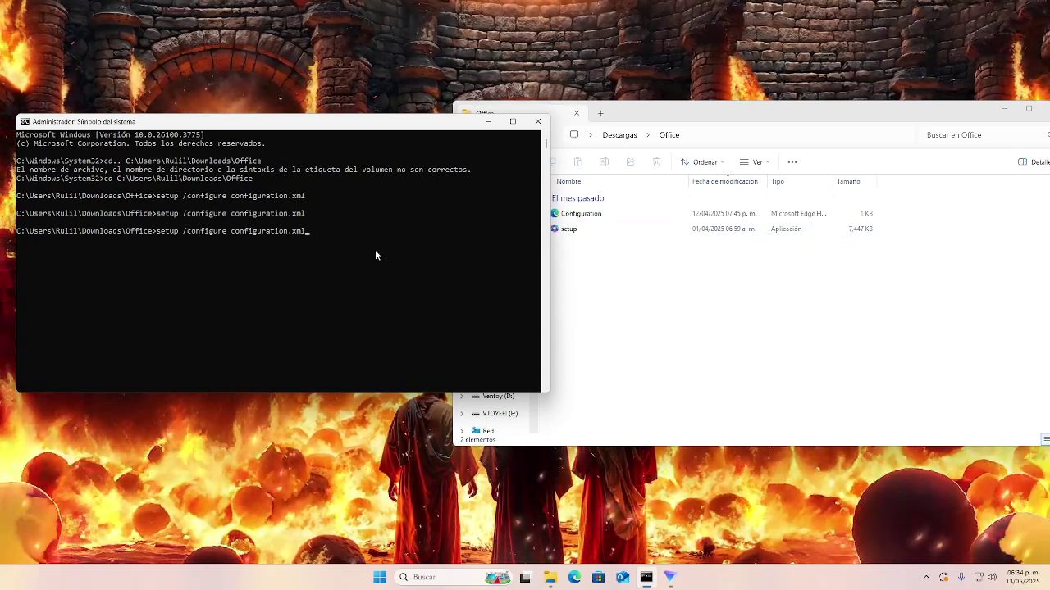
key("Return")
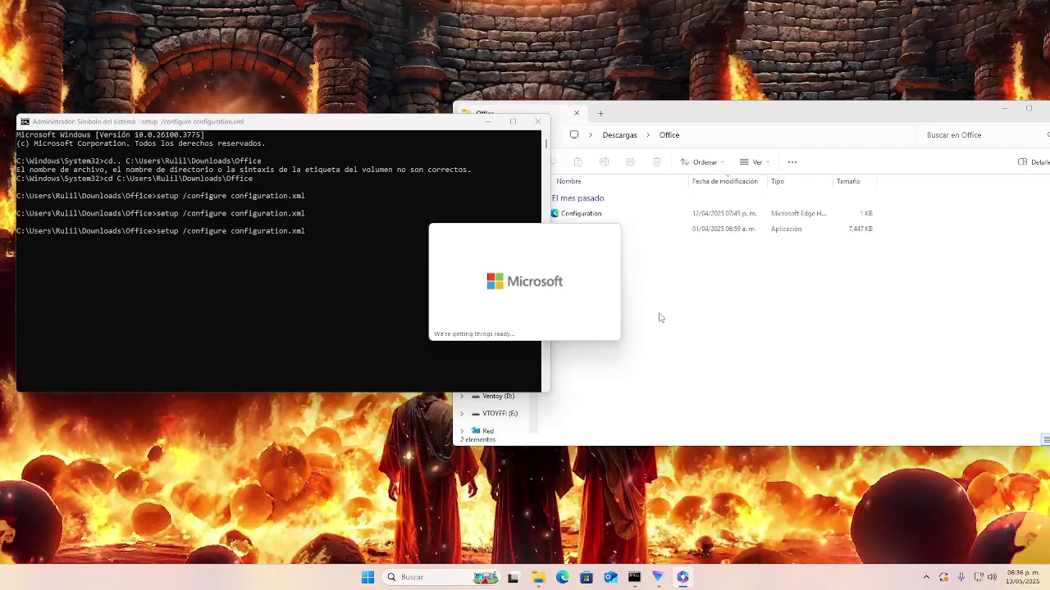
Step: Move the disconnected ProtonVPN window higher and briefly hide it to check the installer
left_click(660, 577)
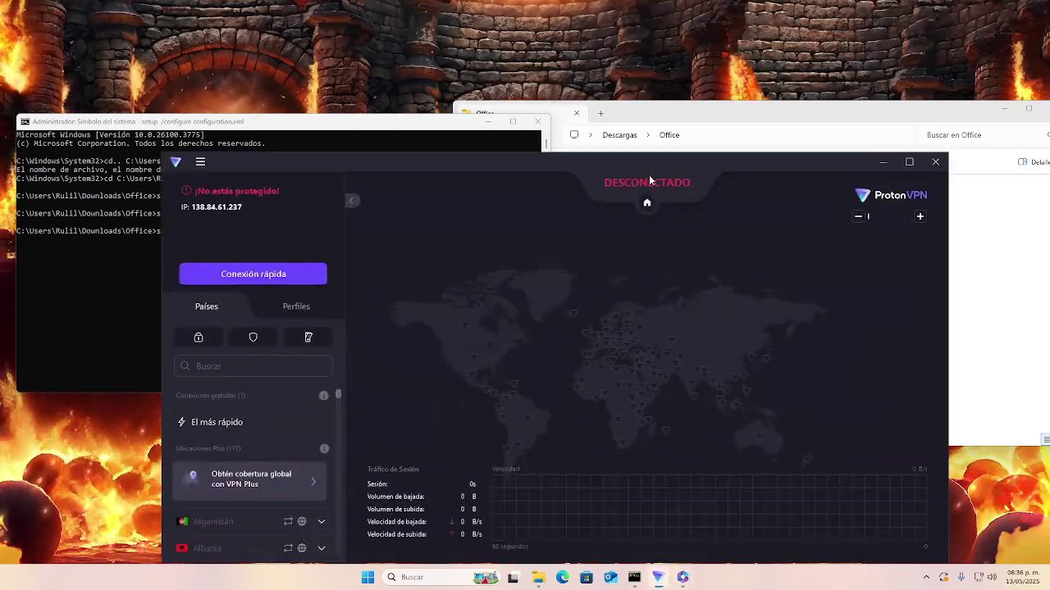
left_click_drag(649, 174, 658, 39)
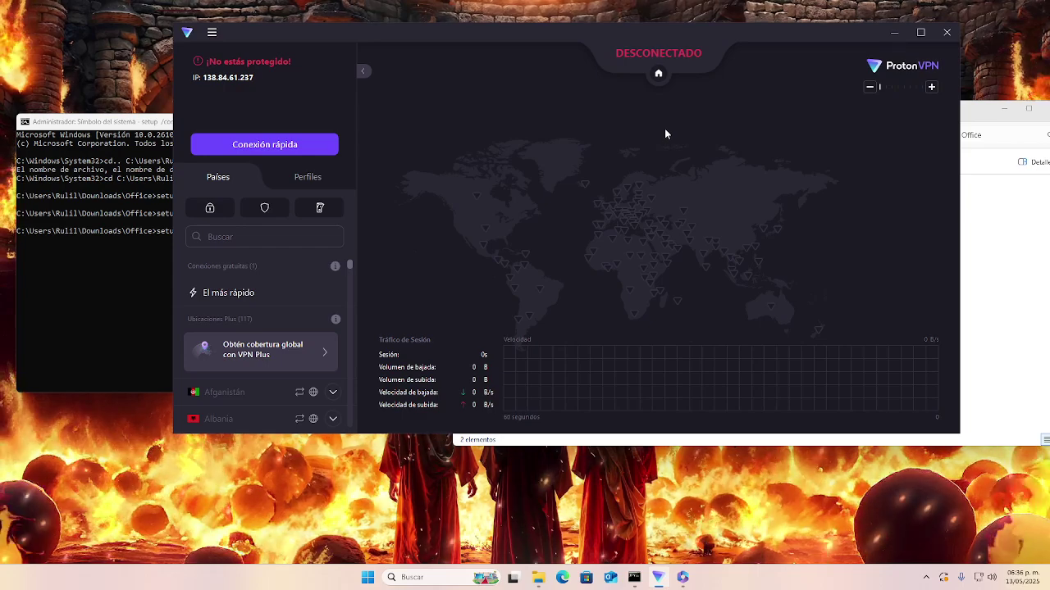
left_click(894, 32)
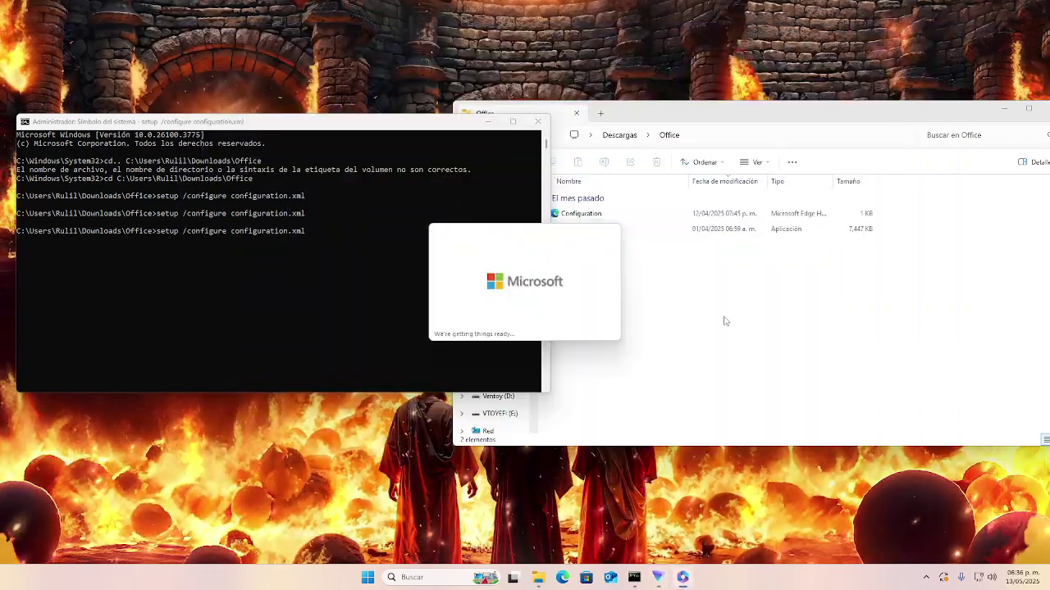
left_click(658, 579)
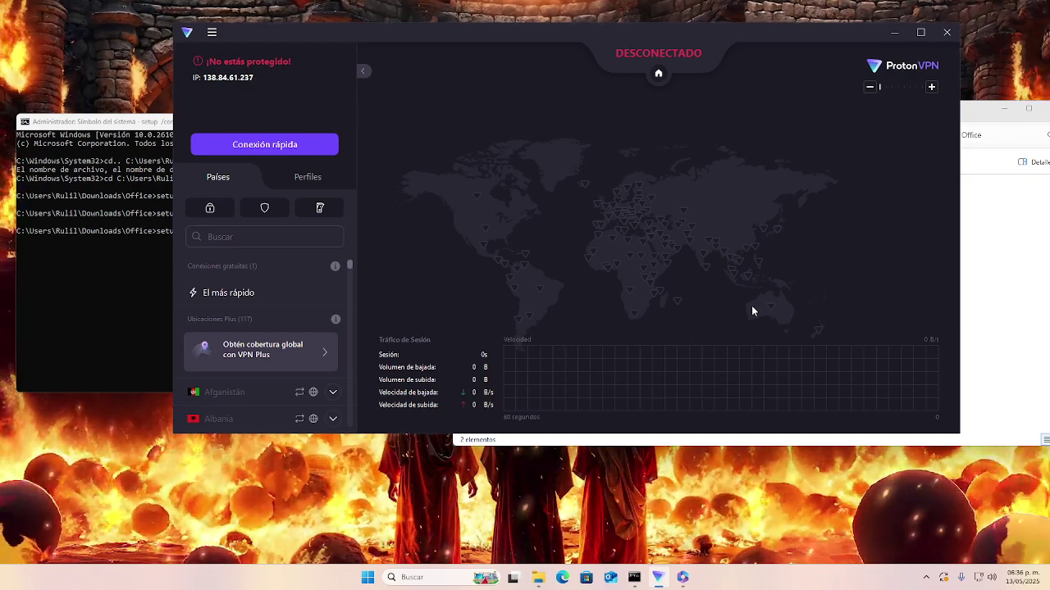
Step: Dismiss the Office 'Couldn't install' error and bring the disconnected ProtonVPN window back
left_click(895, 32)
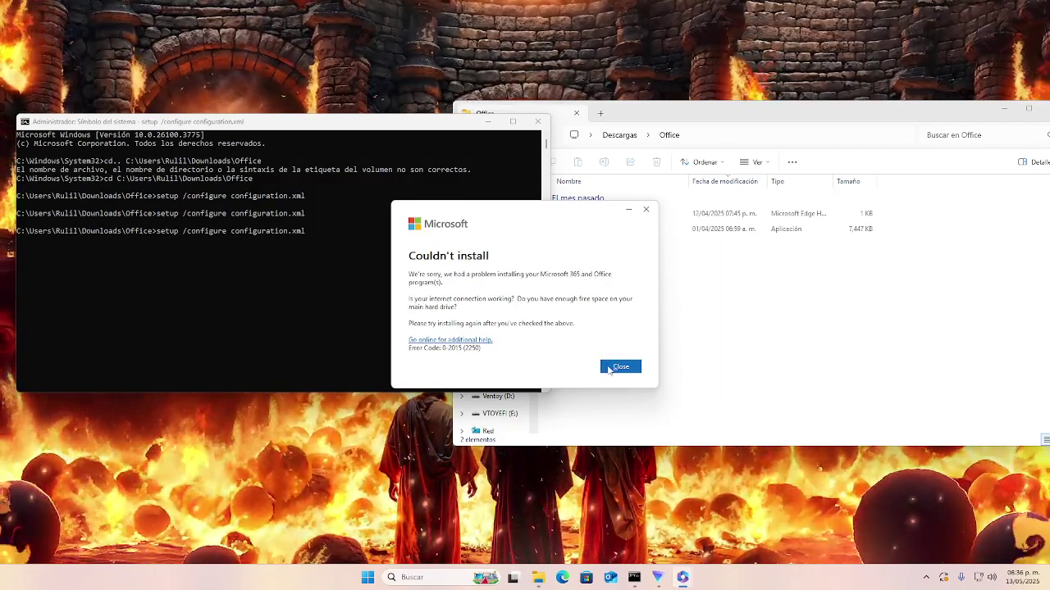
left_click(620, 367)
left_click(669, 577)
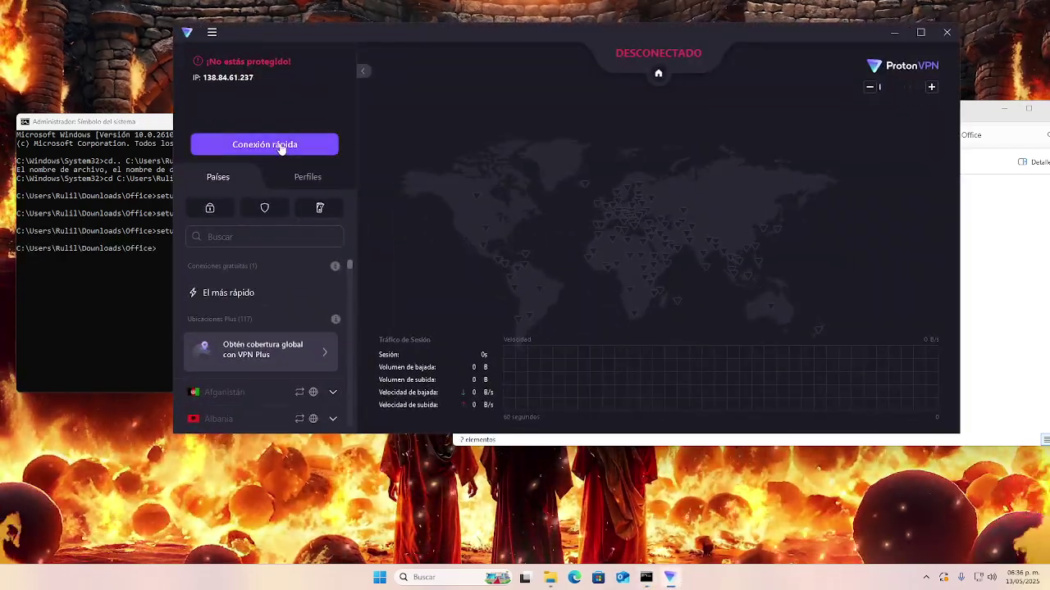
Step: Quick-connect ProtonVPN to US-FREE#103, then return to Command Prompt in the Office folder
left_click(255, 145)
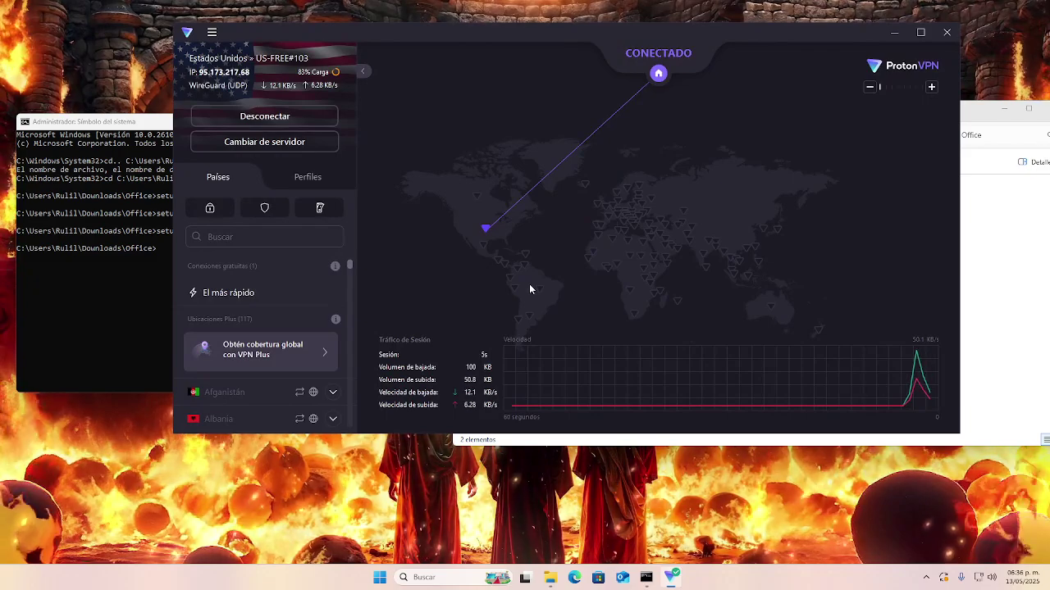
left_click(989, 238)
key("alt+d")
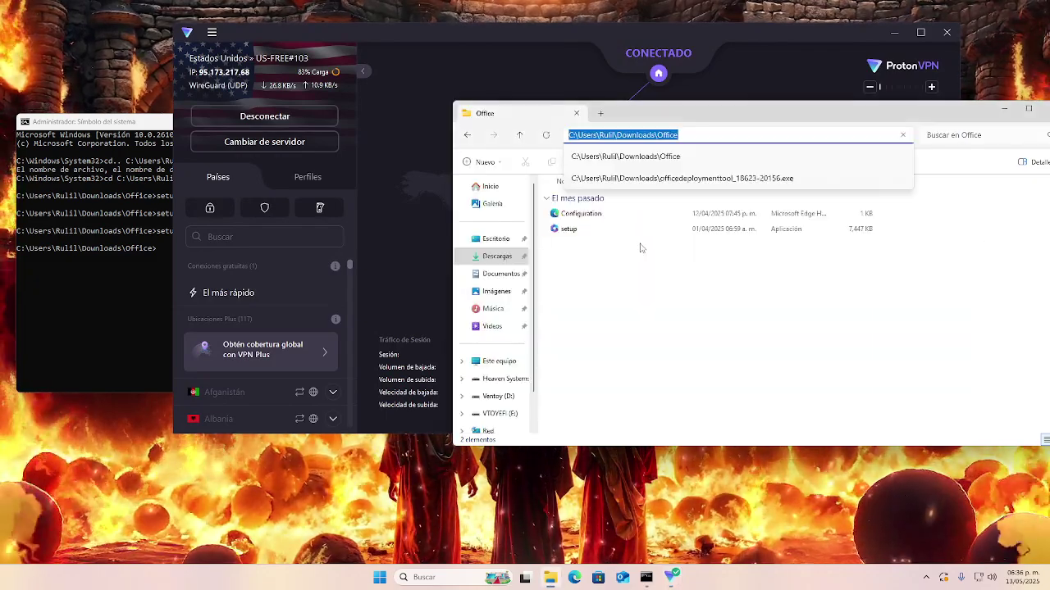
left_click(632, 271)
left_click(116, 278)
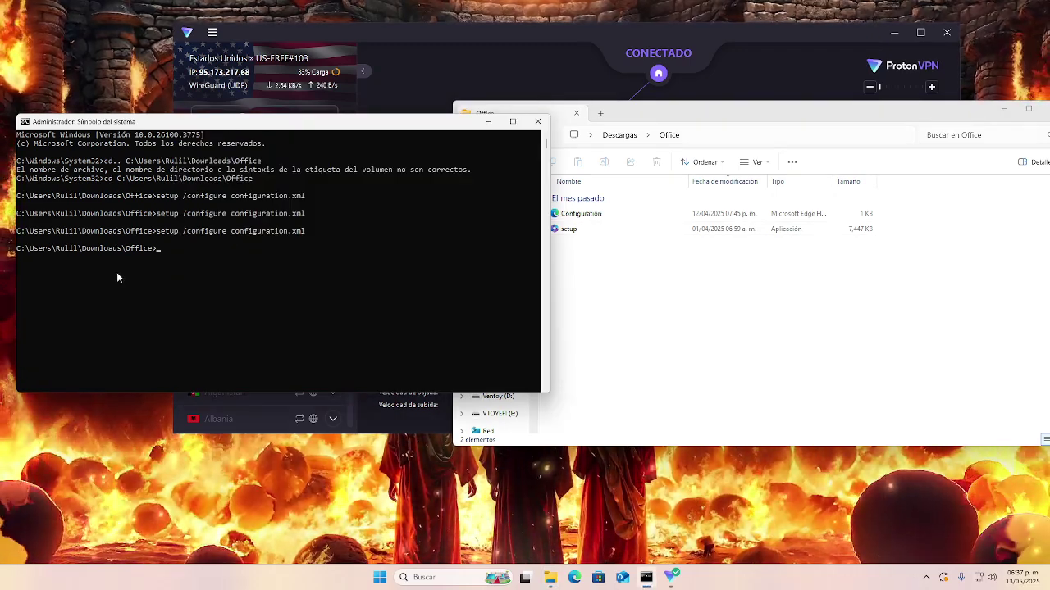
Step: Rerun 'setup /configure configuration.xml' over the VPN and close the Battle.net pop-up
key("Up")
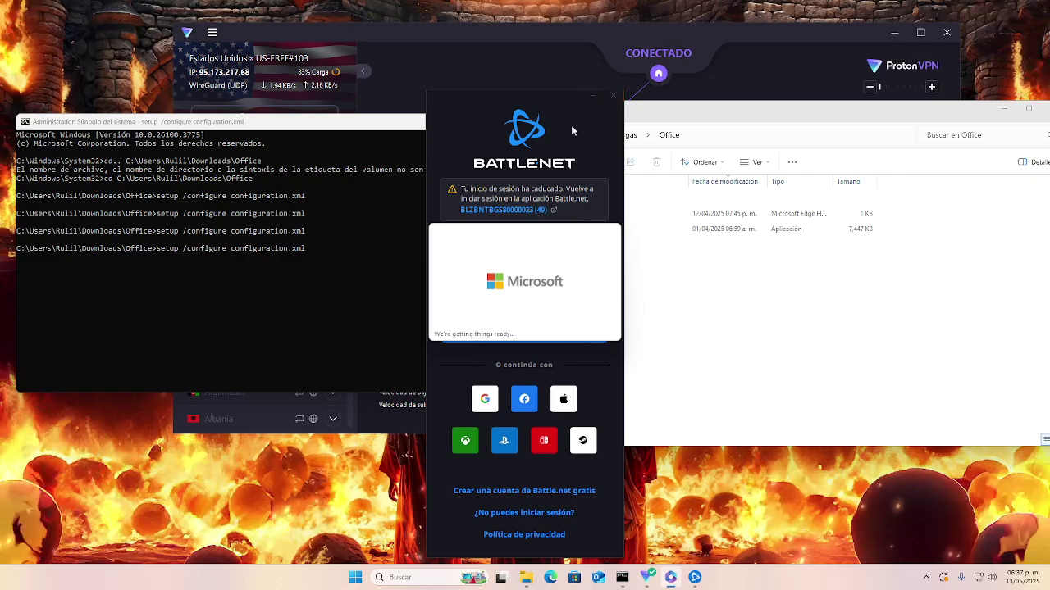
left_click(613, 95)
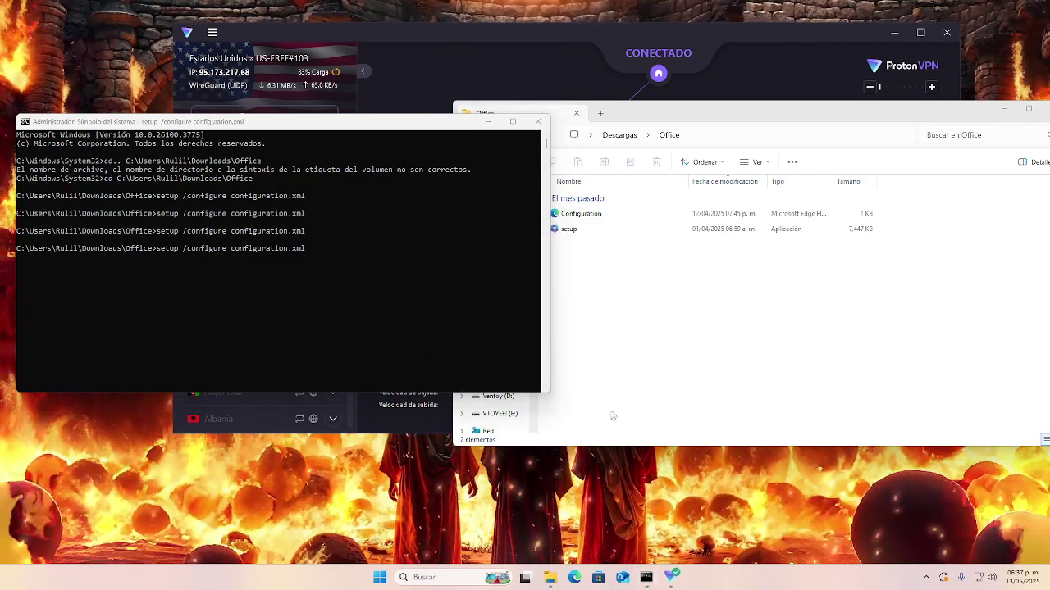
Step: Show the hidden system tray icons while the Office download runs
left_click(926, 577)
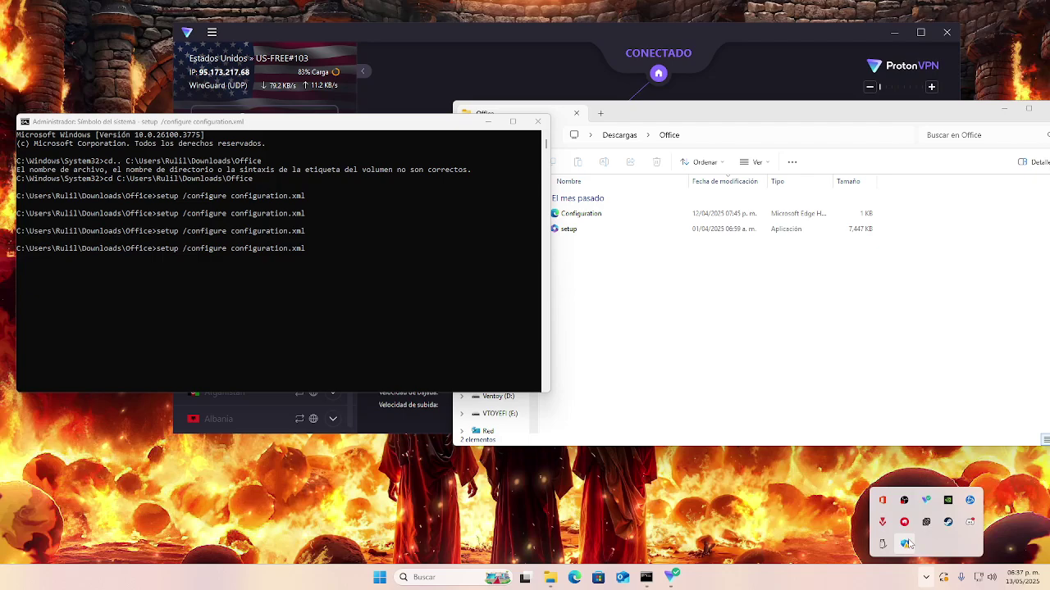